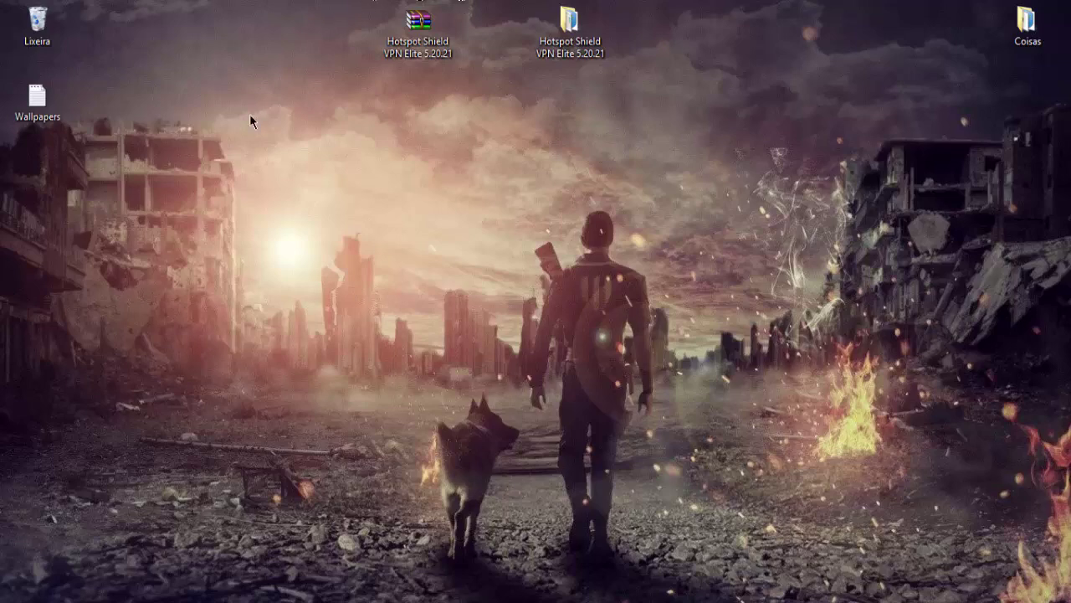
View the list of installed programs in the Control Panel, and close the window
{"action": "key", "text": "super+x"}
{"action": "left_click", "coordinate": [59, 524]}
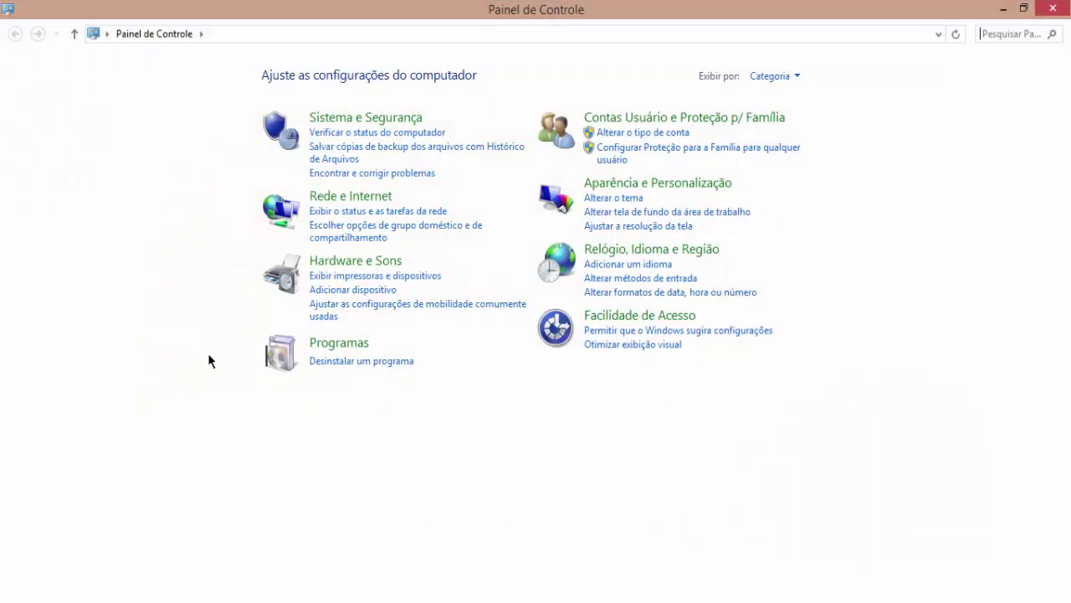
{"action": "left_click", "coordinate": [370, 363]}
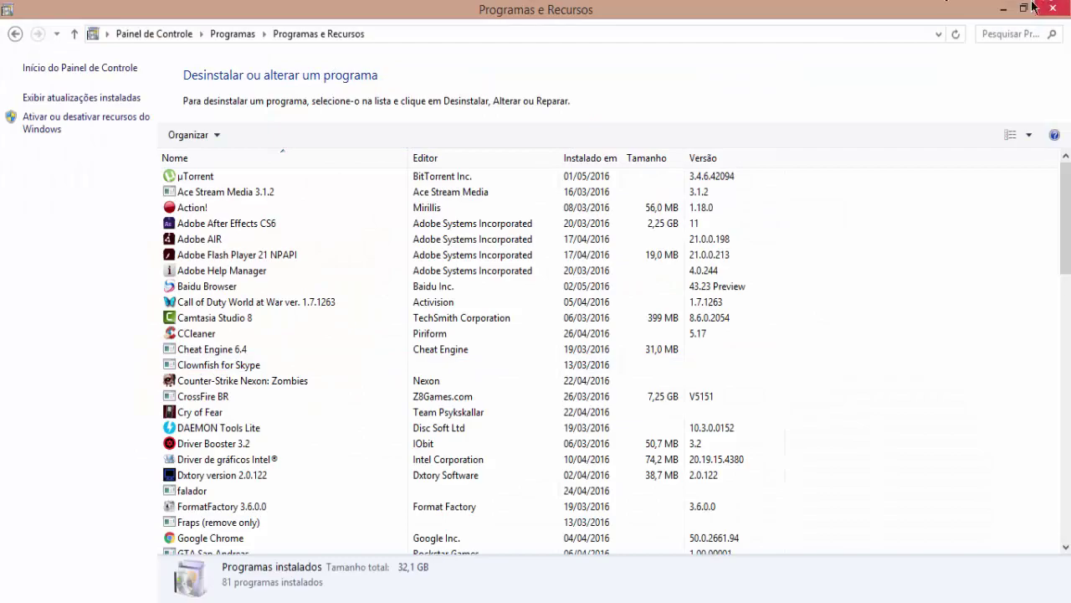
{"action": "left_click", "coordinate": [1057, 7]}
{"action": "left_click_drag", "start_coordinate": [737, 197], "coordinate": [568, 265]}
{"action": "left_click_drag", "start_coordinate": [415, 213], "coordinate": [334, 175]}
{"action": "left_click_drag", "start_coordinate": [346, 178], "coordinate": [796, 593]}
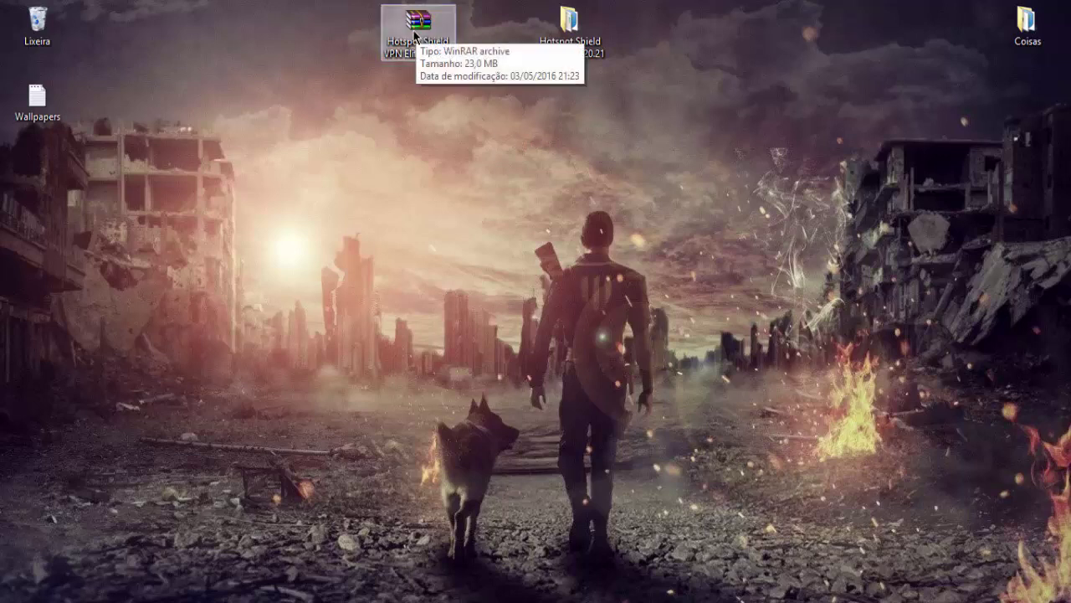
View the extraction options for the Hotspot Shield VPN Elite 5.20.21 archive on the desktop
{"action": "double_click", "coordinate": [393, 39]}
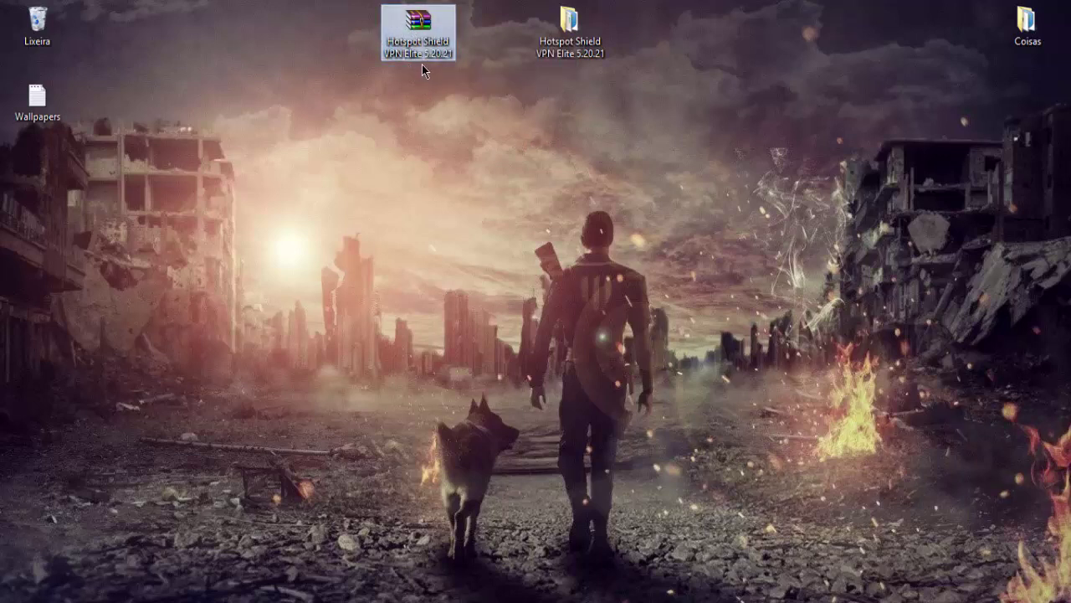
{"action": "right_click", "coordinate": [407, 36]}
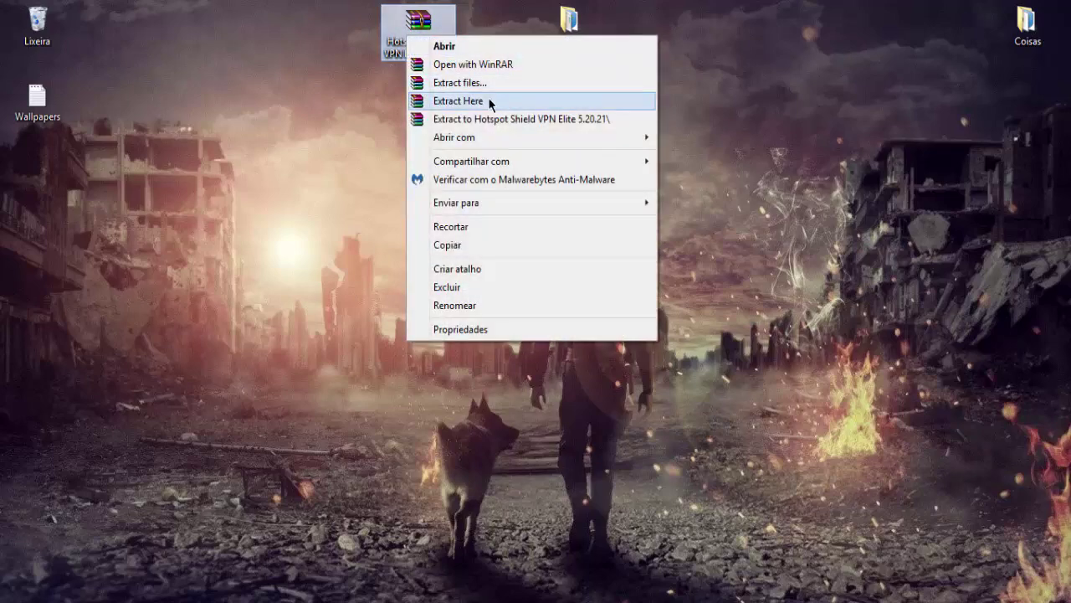
{"action": "left_click", "coordinate": [336, 132]}
Open the extracted Hotspot Shield VPN Elite 5.20.21 folder and launch the Instalador Hotspot Shield application
{"action": "double_click", "coordinate": [569, 25]}
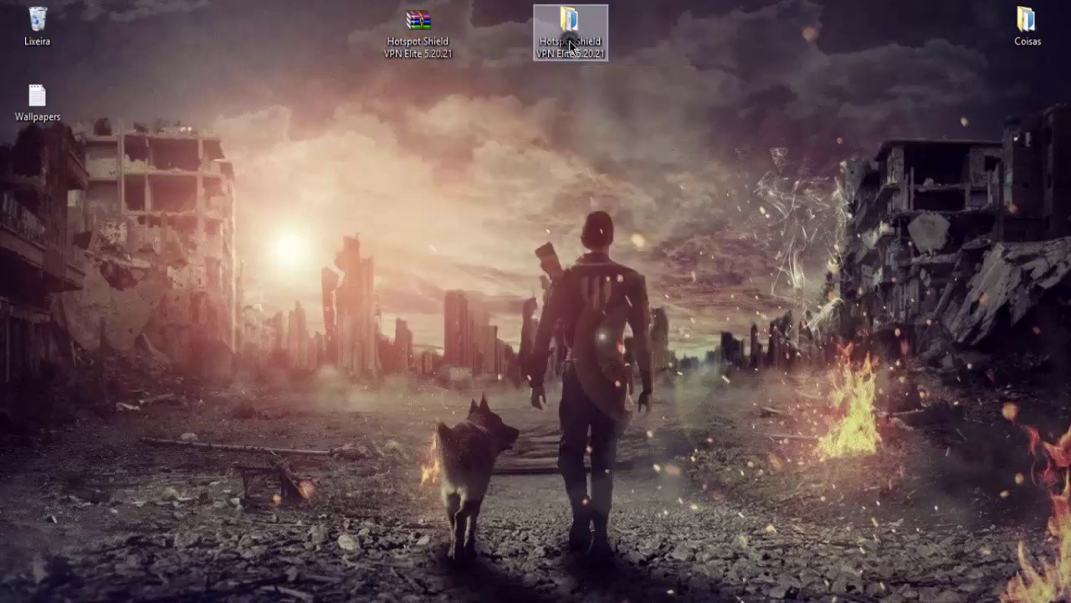
{"action": "left_click_drag", "start_coordinate": [559, 63], "coordinate": [572, 68]}
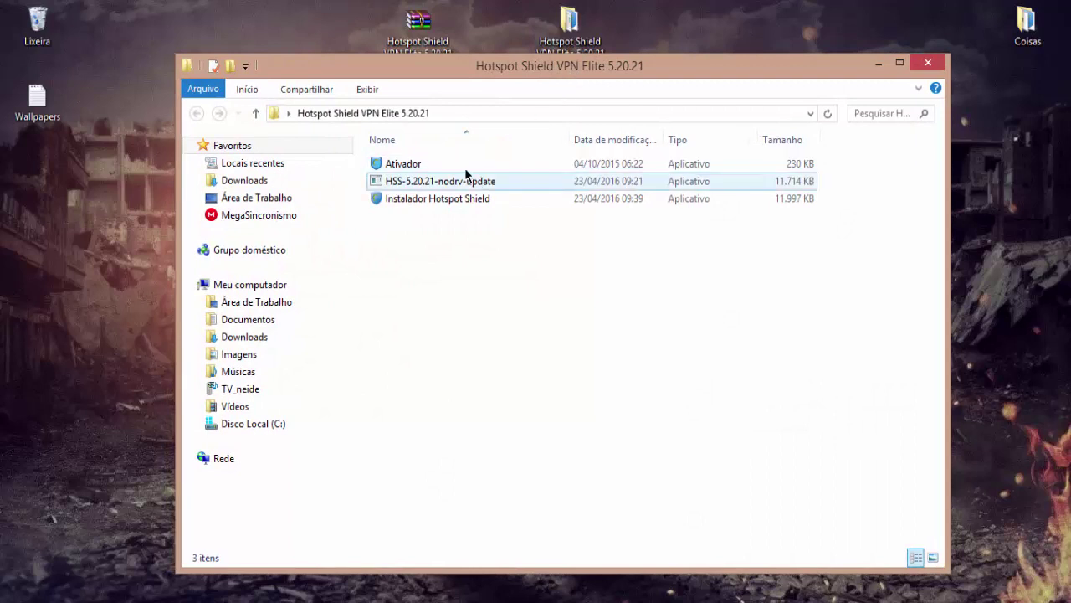
{"action": "left_click", "coordinate": [443, 199]}
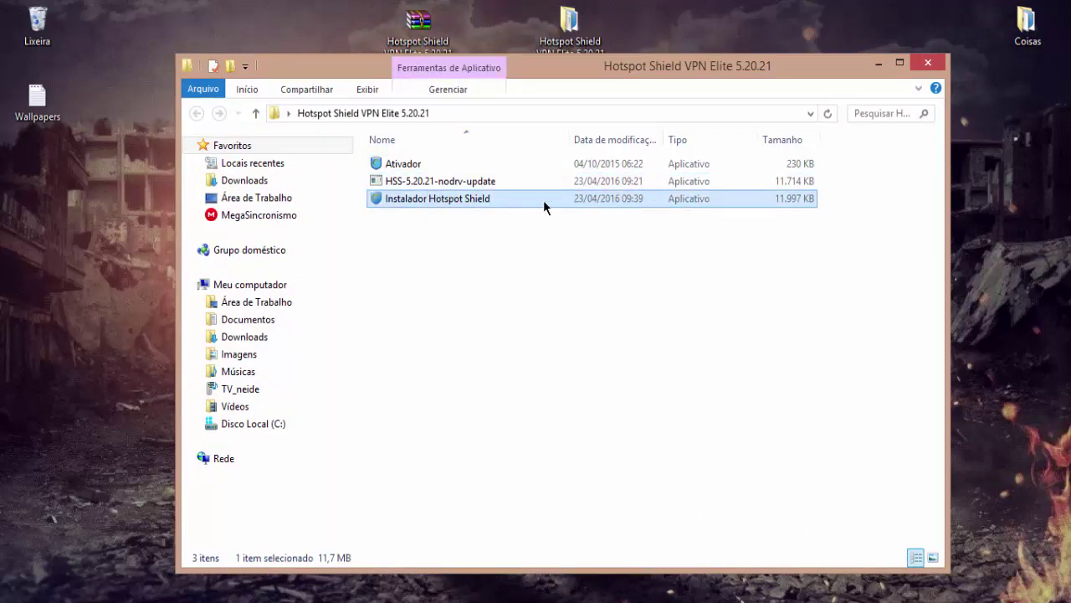
{"action": "left_click", "coordinate": [416, 165]}
{"action": "left_click", "coordinate": [481, 180]}
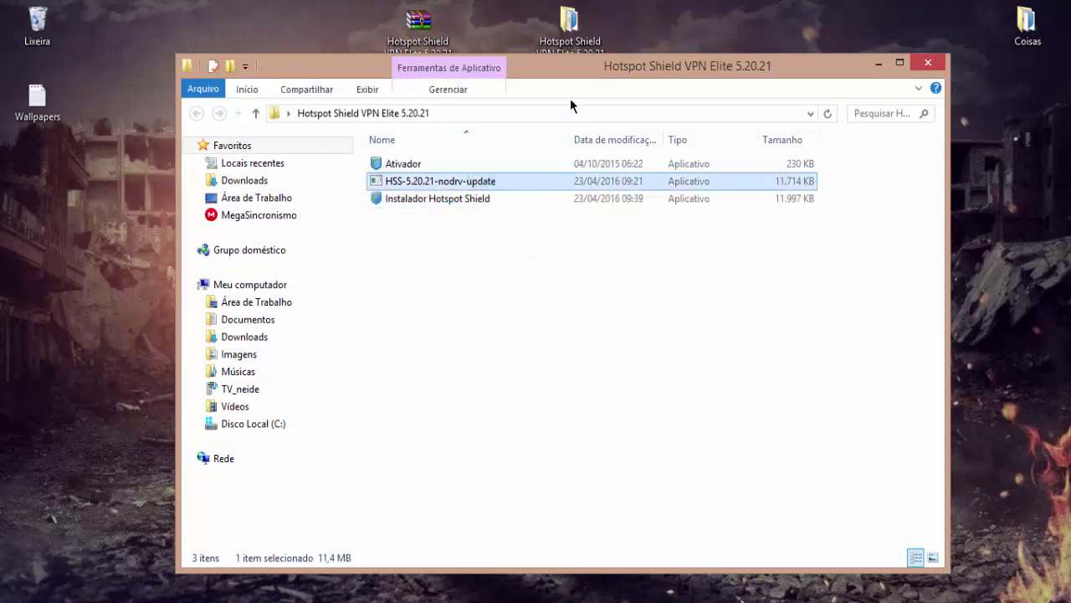
{"action": "double_click", "coordinate": [444, 200]}
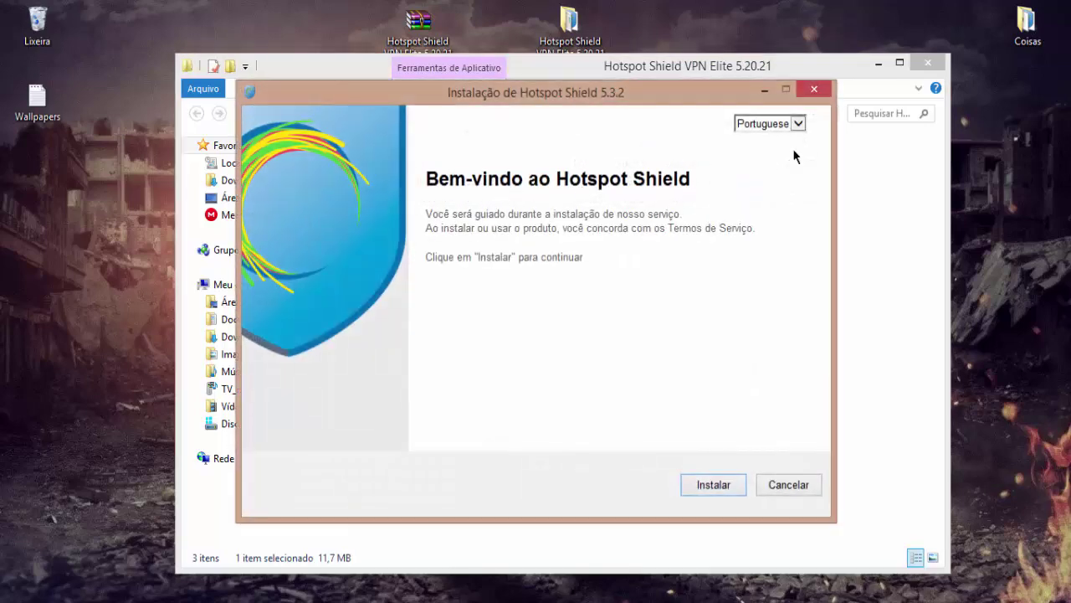
Minimize the folder window and complete the Hotspot Shield 5.3.2 installation in Portuguese with the desktop shortcut option kept
{"action": "left_click", "coordinate": [879, 65]}
{"action": "left_click", "coordinate": [734, 484]}
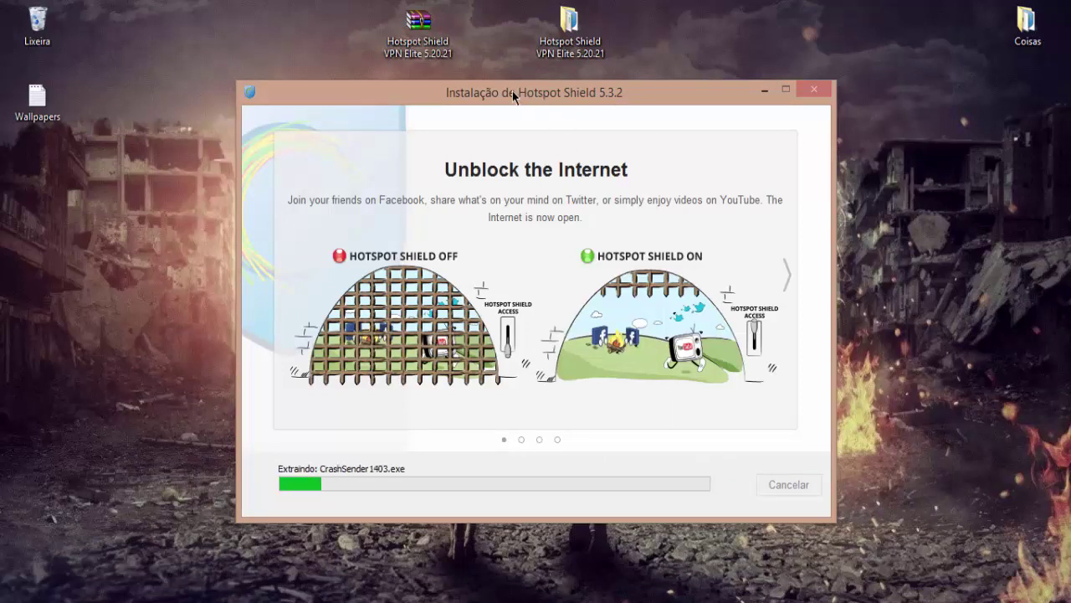
{"action": "left_click_drag", "start_coordinate": [512, 90], "coordinate": [508, 90]}
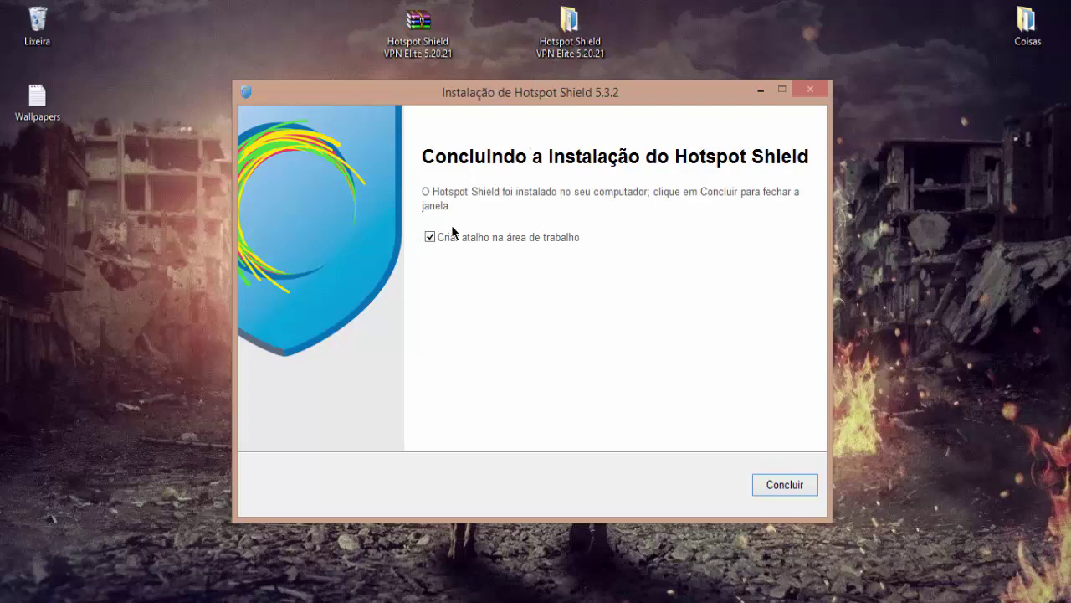
{"action": "left_click", "coordinate": [785, 489]}
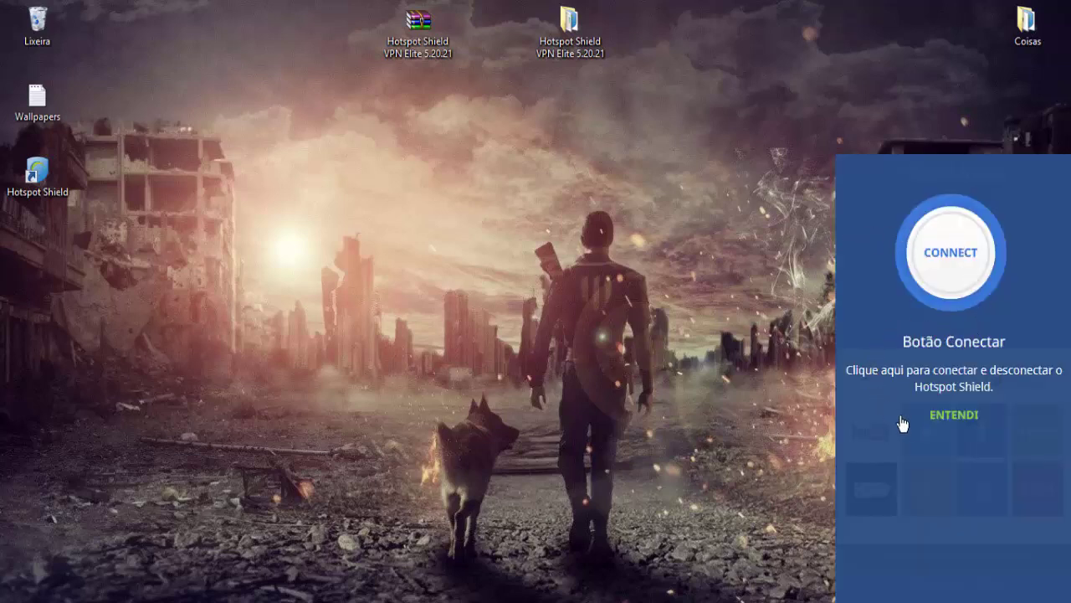
Go through the Hotspot Shield introductory tour and finish it
{"action": "left_click", "coordinate": [944, 425]}
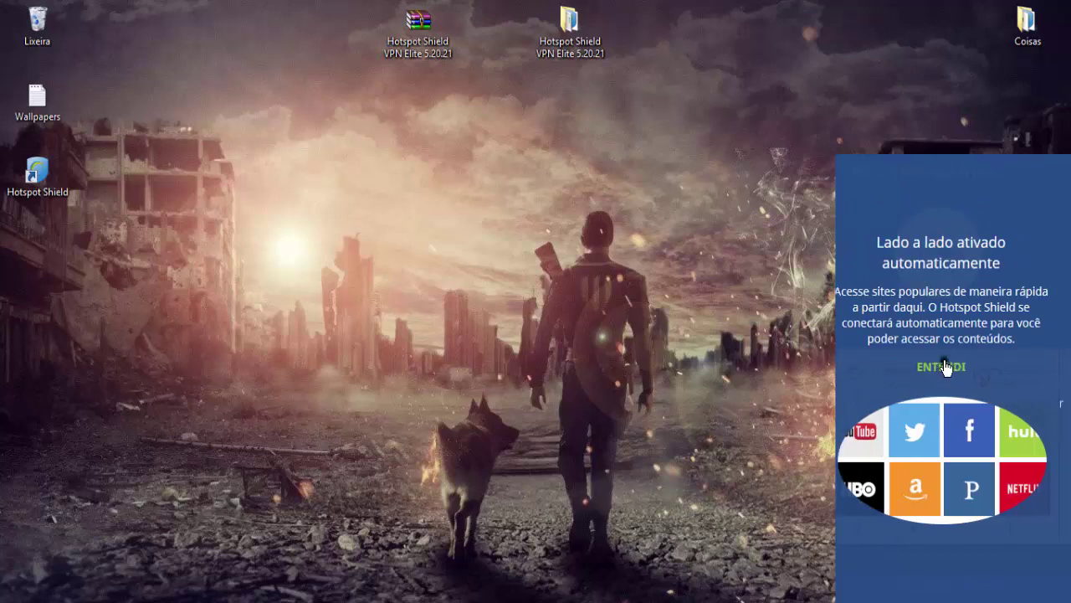
{"action": "left_click", "coordinate": [947, 367]}
{"action": "left_click", "coordinate": [952, 462]}
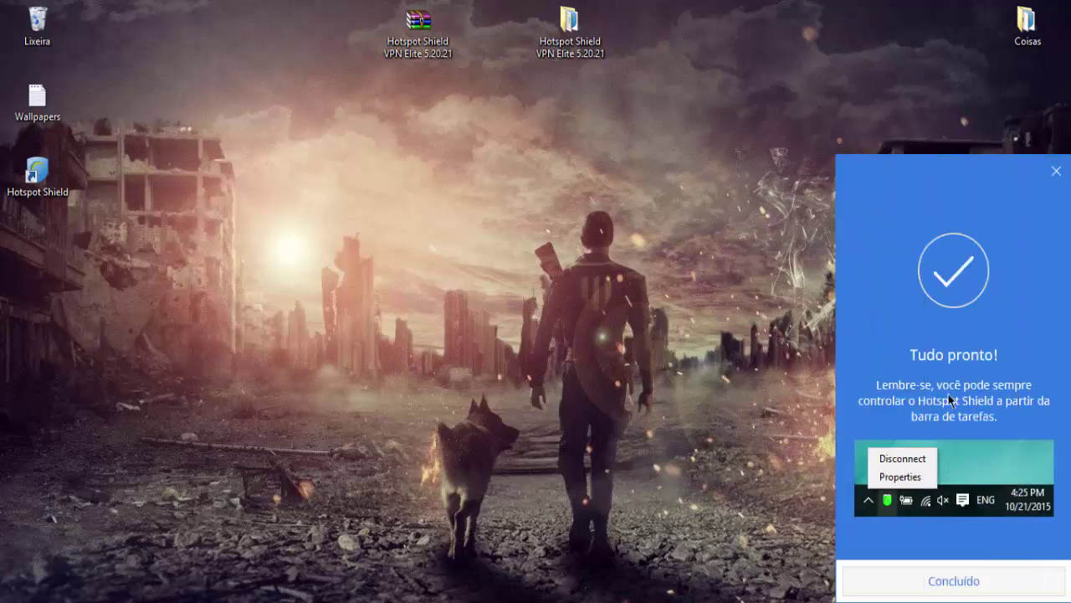
{"action": "left_click", "coordinate": [1020, 577]}
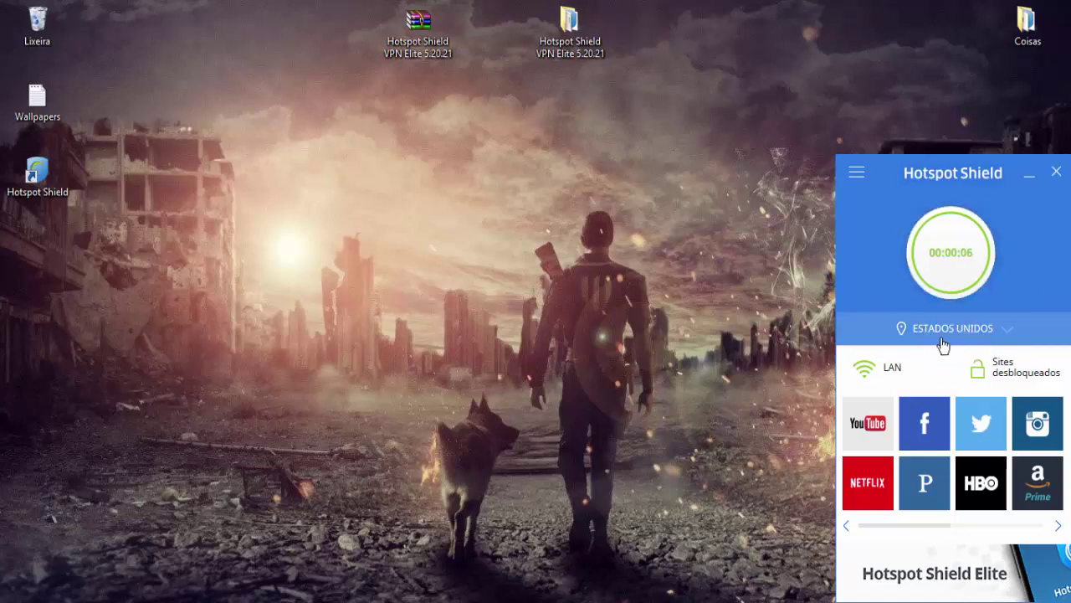
Disconnect the VPN, and check the account type in the Hotspot Shield menu
{"action": "left_click", "coordinate": [950, 260]}
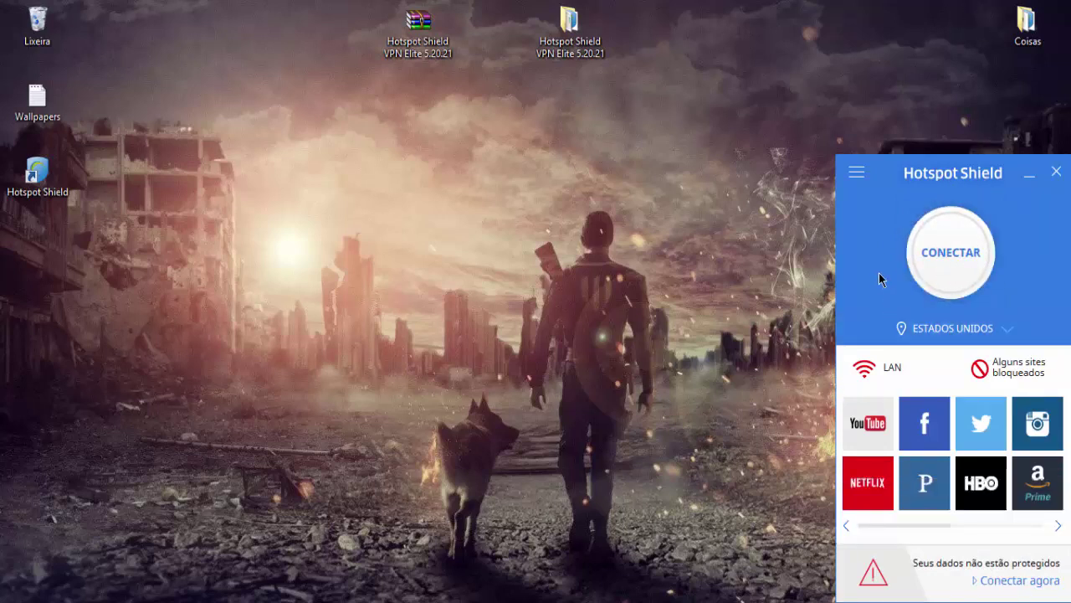
{"action": "left_click", "coordinate": [852, 186]}
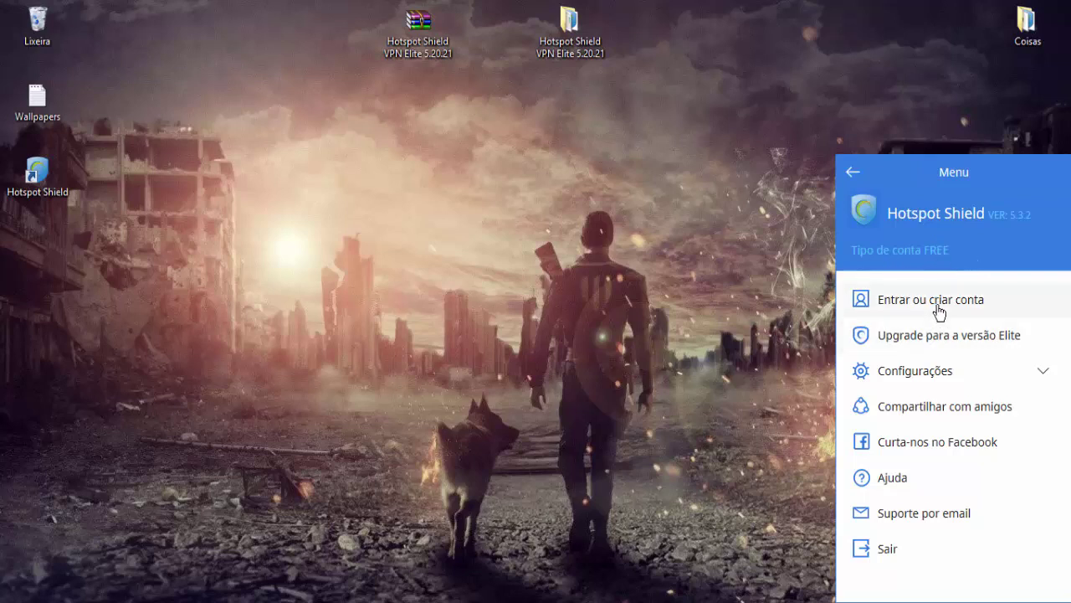
{"action": "left_click", "coordinate": [852, 171]}
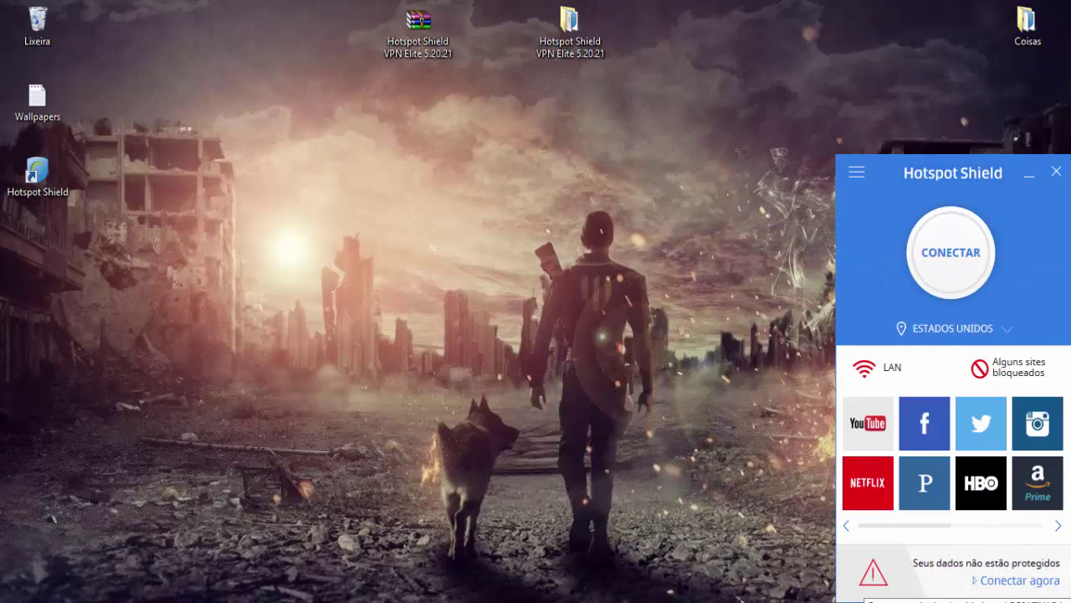
Exit Hotspot Shield completely so it no longer runs in the background
{"action": "left_click", "coordinate": [916, 602]}
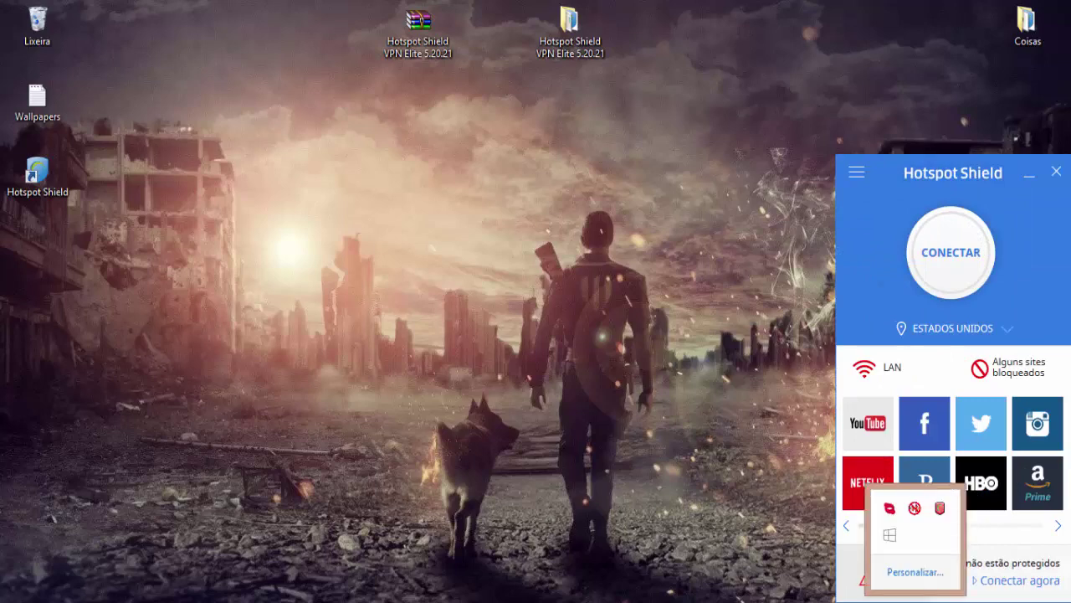
{"action": "right_click", "coordinate": [934, 514]}
{"action": "left_click", "coordinate": [878, 560]}
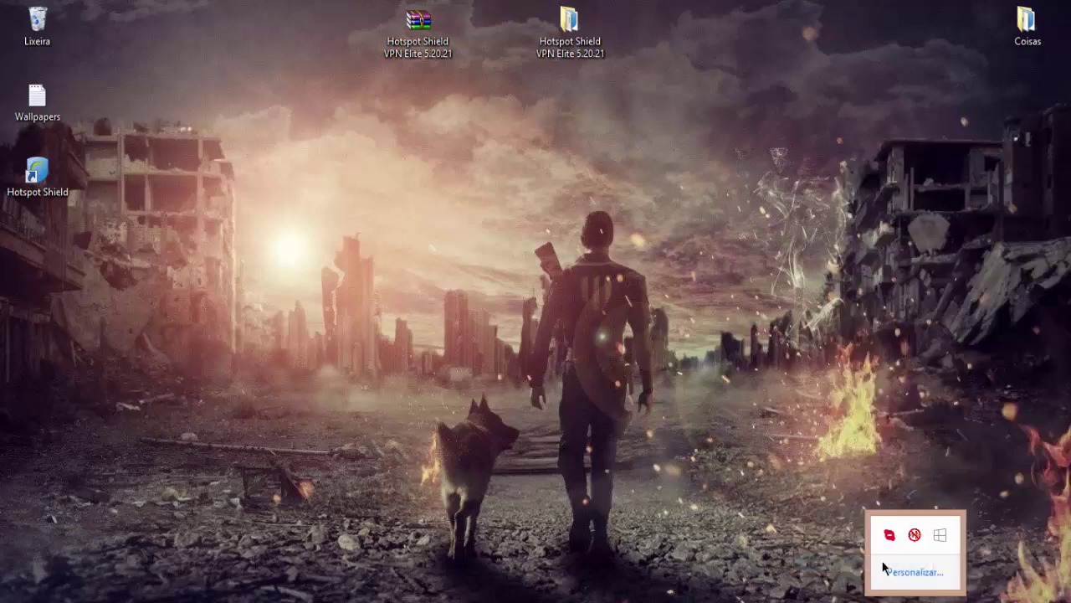
{"action": "left_click", "coordinate": [771, 436]}
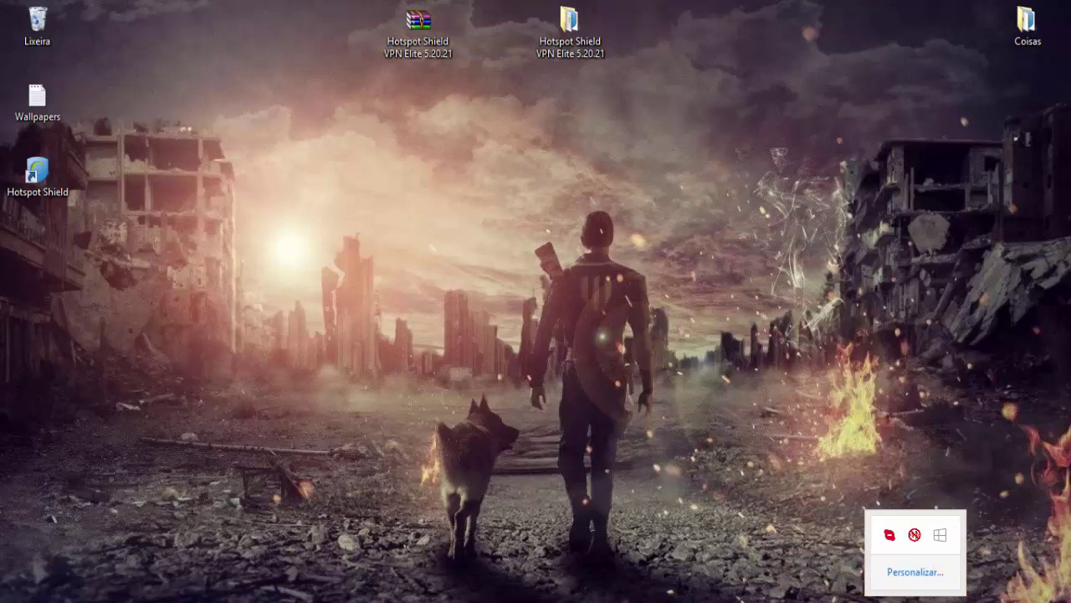
Reopen the Hotspot Shield VPN Elite 5.20.21 folder and run Ativador as administrator
{"action": "double_click", "coordinate": [546, 53]}
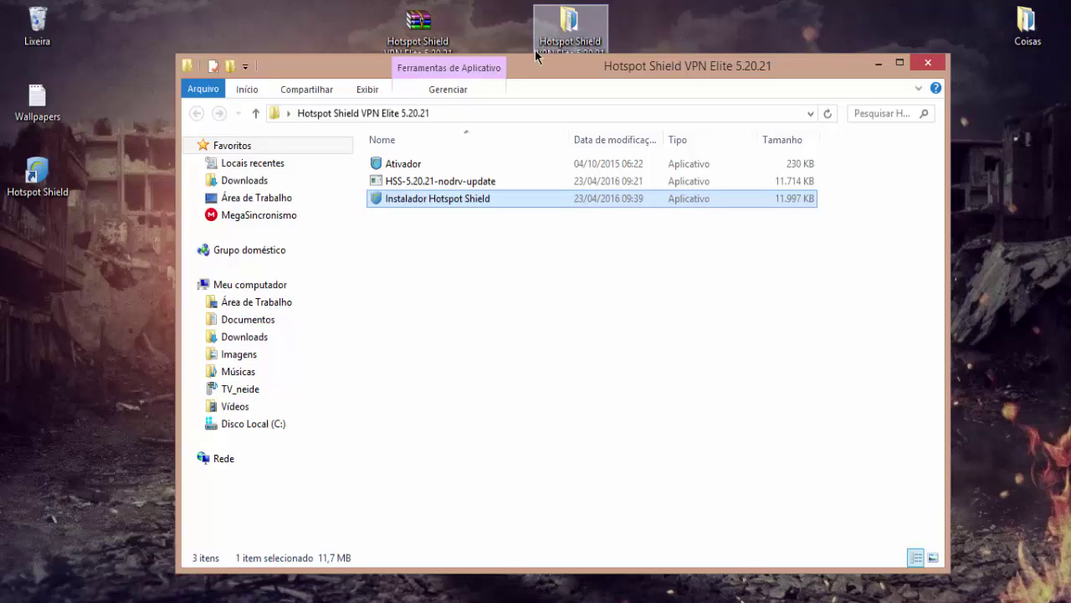
{"action": "left_click", "coordinate": [408, 167]}
{"action": "right_click", "coordinate": [395, 172]}
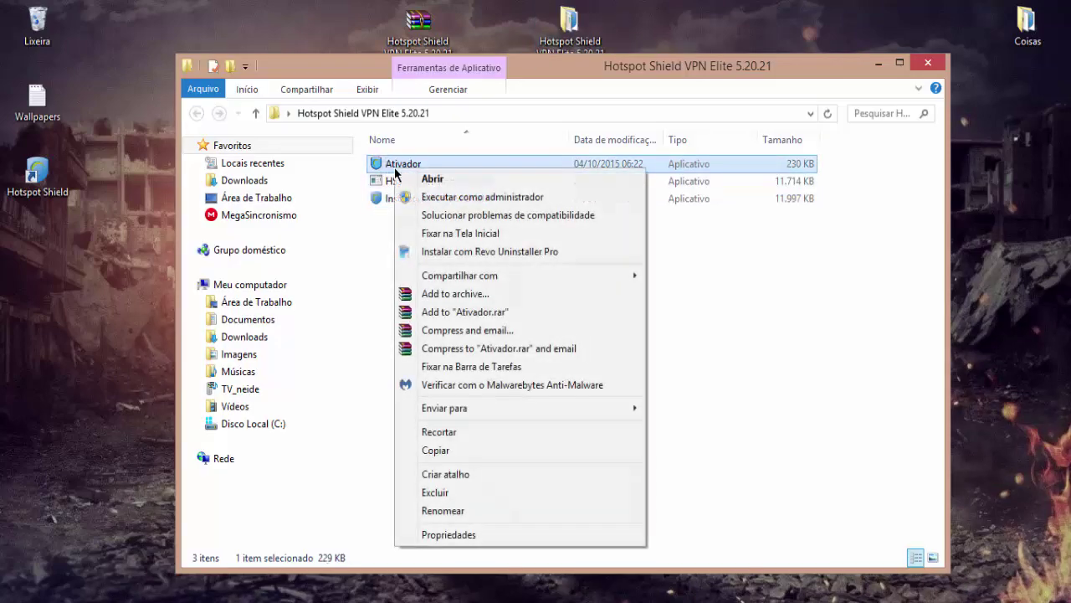
{"action": "left_click", "coordinate": [452, 198]}
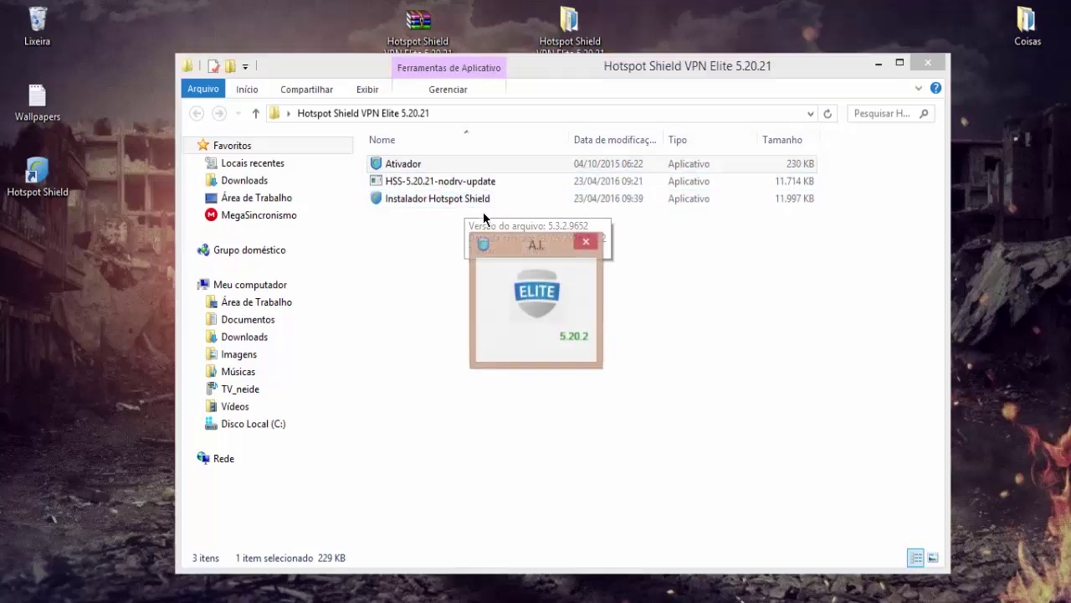
Start the Elite activation in the A.I. window and acknowledge the completion message
{"action": "left_click_drag", "start_coordinate": [524, 250], "coordinate": [533, 247]}
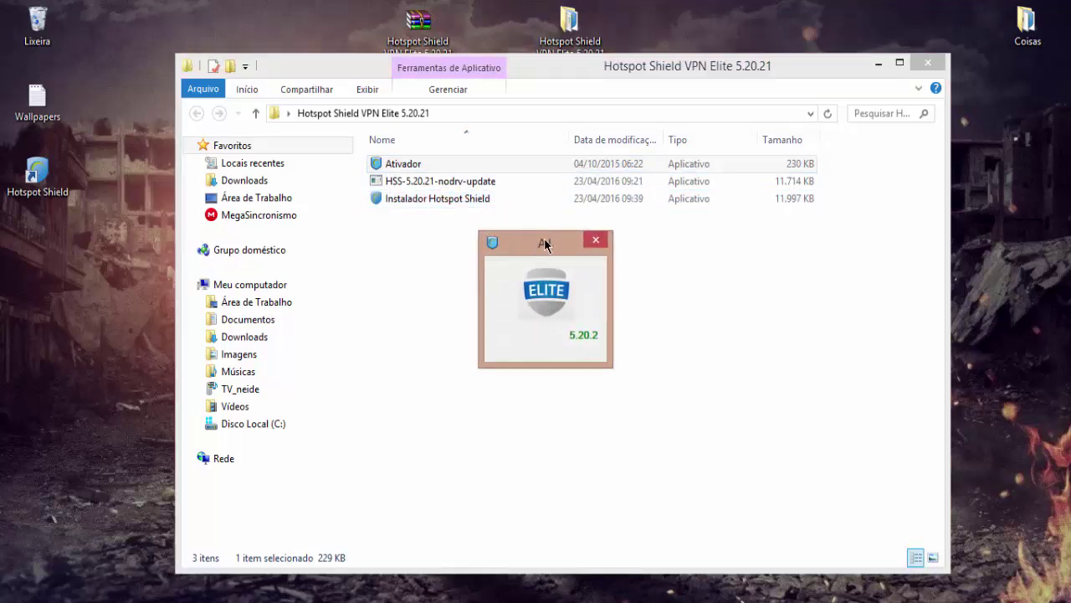
{"action": "left_click", "coordinate": [548, 289]}
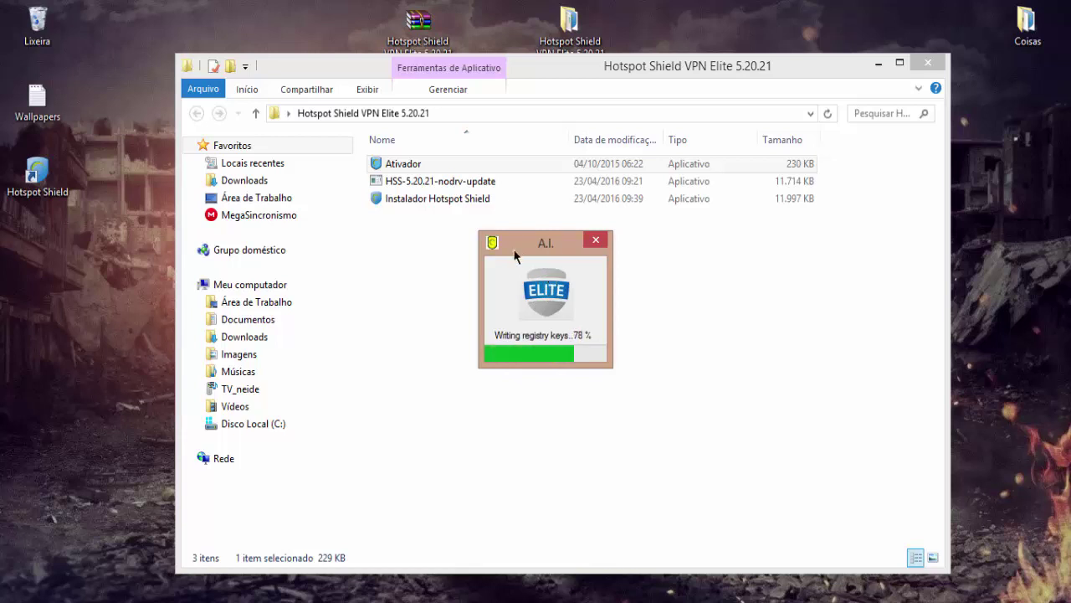
{"action": "left_click_drag", "start_coordinate": [522, 255], "coordinate": [525, 256]}
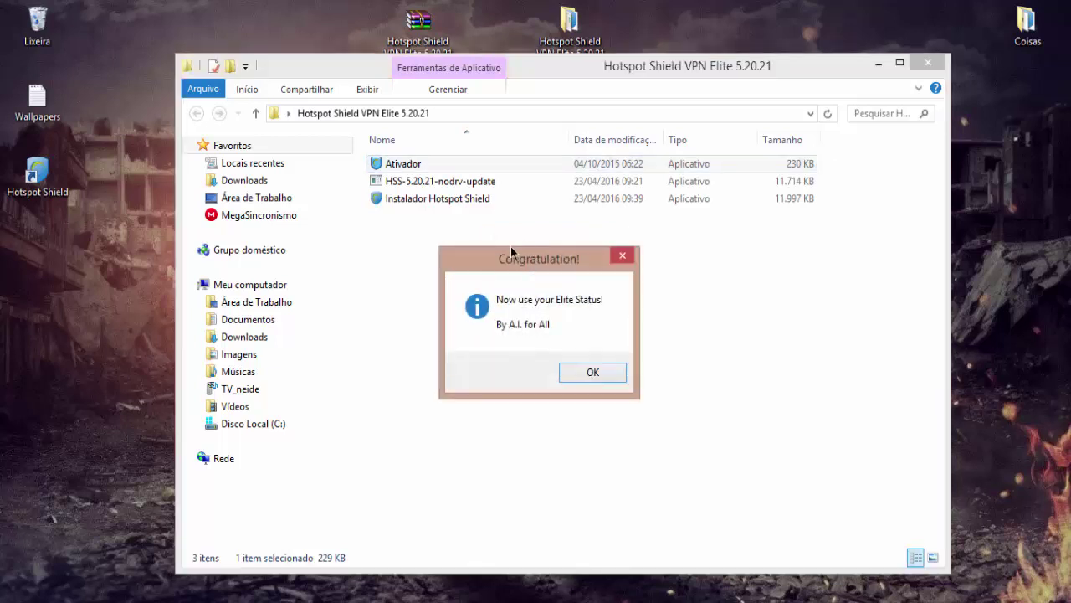
{"action": "left_click_drag", "start_coordinate": [511, 251], "coordinate": [538, 270]}
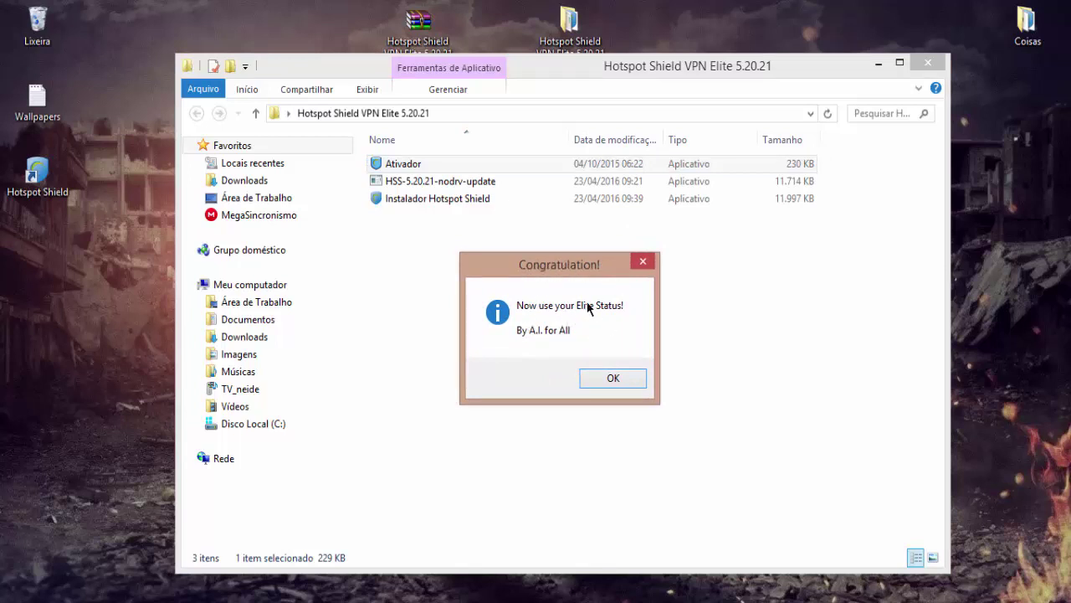
{"action": "left_click", "coordinate": [613, 378]}
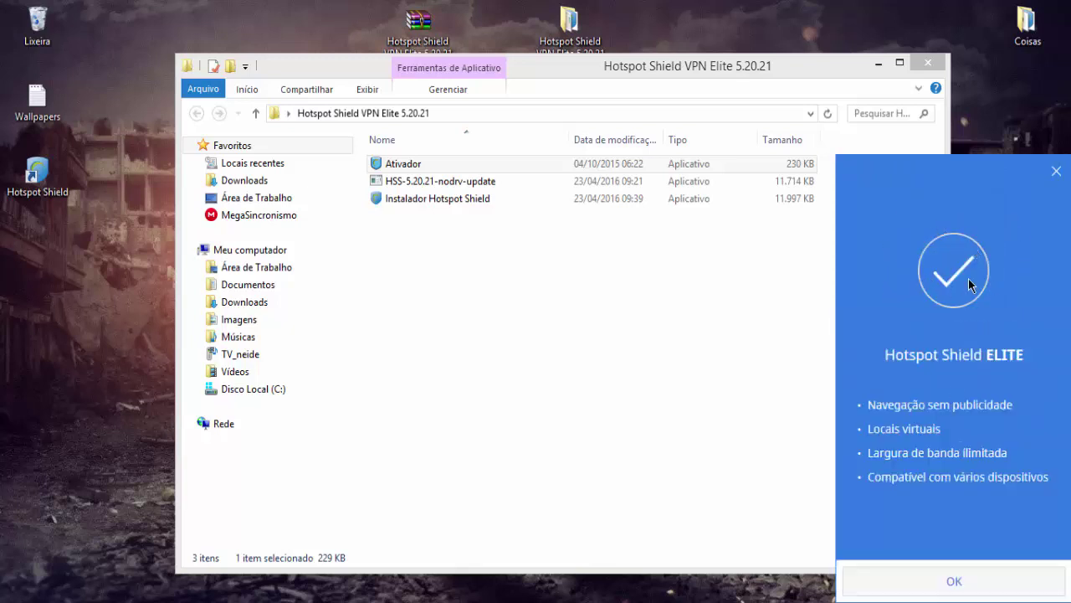
Dismiss the Hotspot Shield ELITE welcome screen and exit the program with the VPN disconnected
{"action": "left_click", "coordinate": [981, 583]}
{"action": "left_click", "coordinate": [965, 251]}
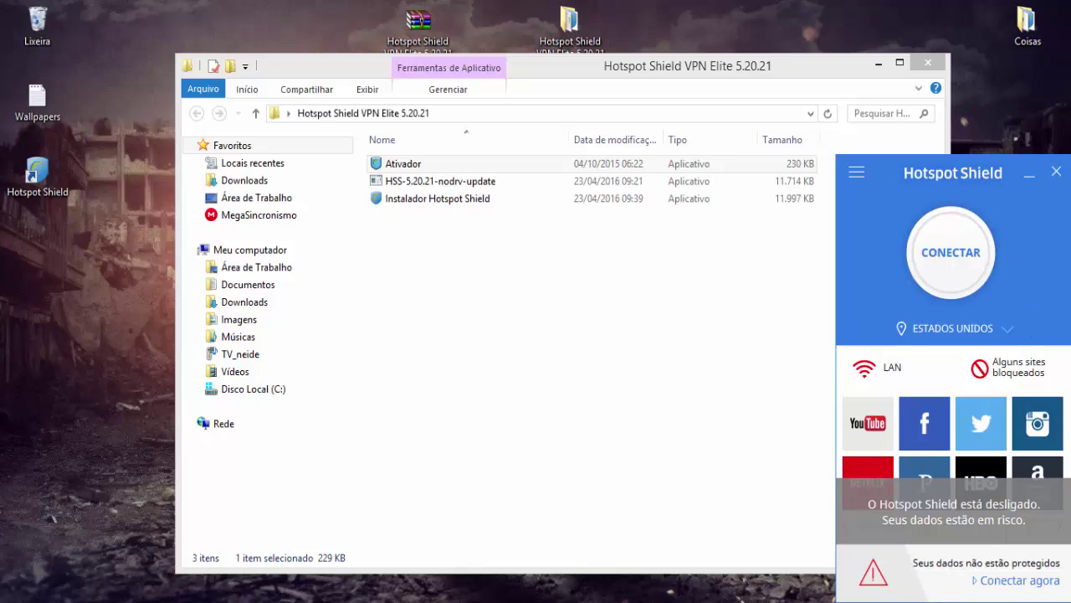
{"action": "left_click", "coordinate": [916, 601]}
{"action": "right_click", "coordinate": [939, 514]}
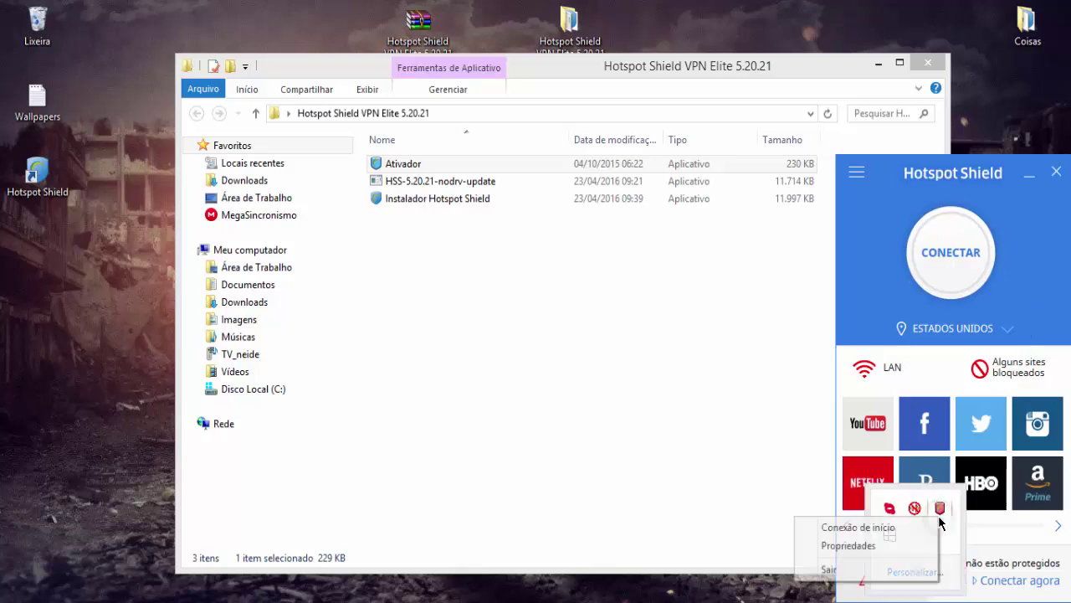
{"action": "left_click", "coordinate": [879, 570]}
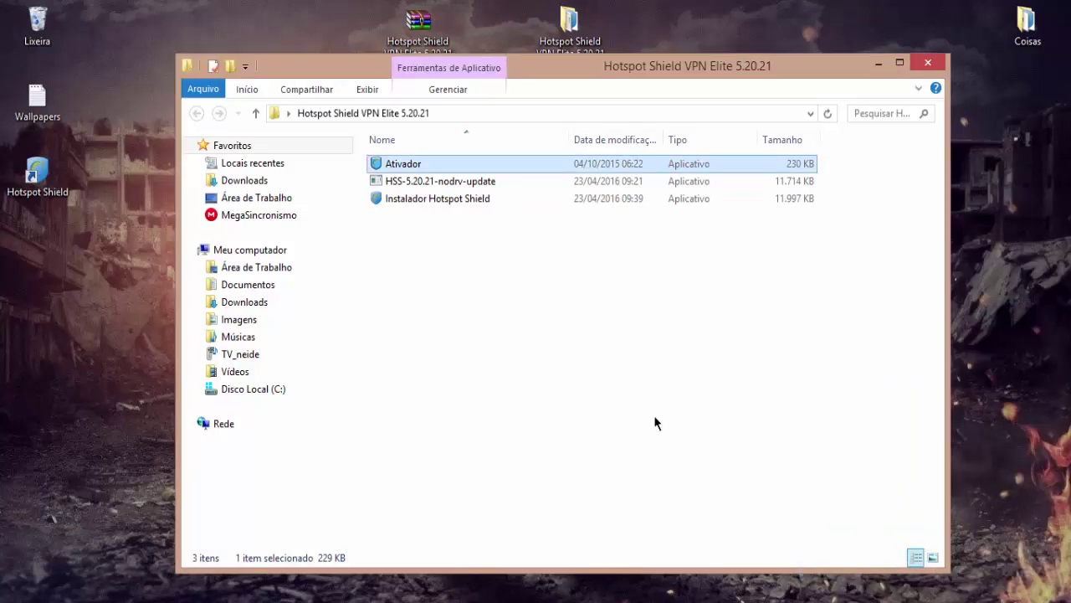
Run HSS-5.20.21-nodrv-update as administrator and close the Hotspot Shield VPN Elite 5.20.21 folder
{"action": "left_click", "coordinate": [447, 180]}
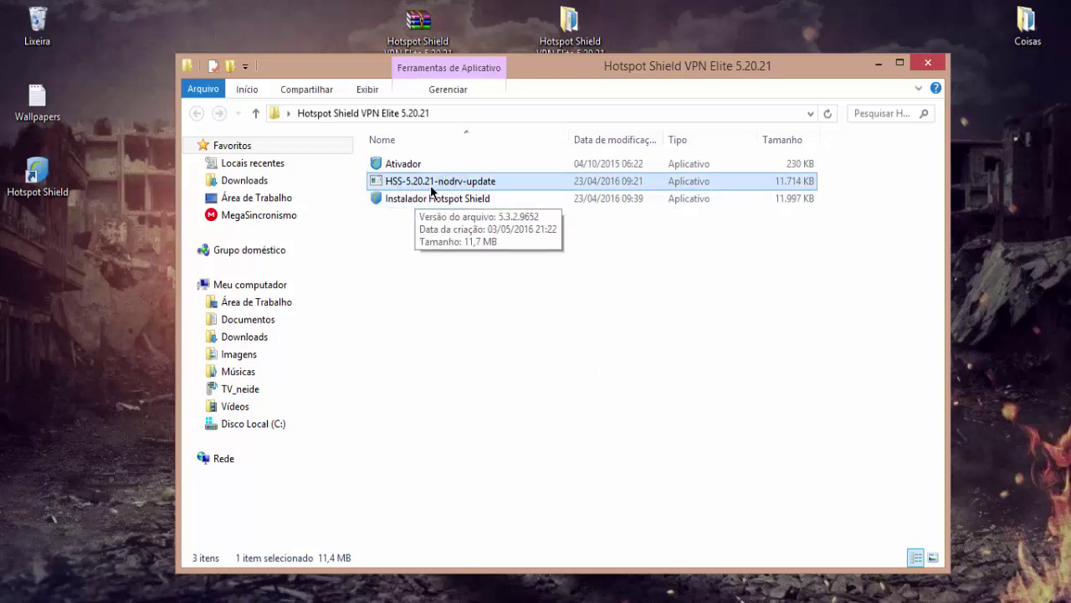
{"action": "right_click", "coordinate": [436, 190]}
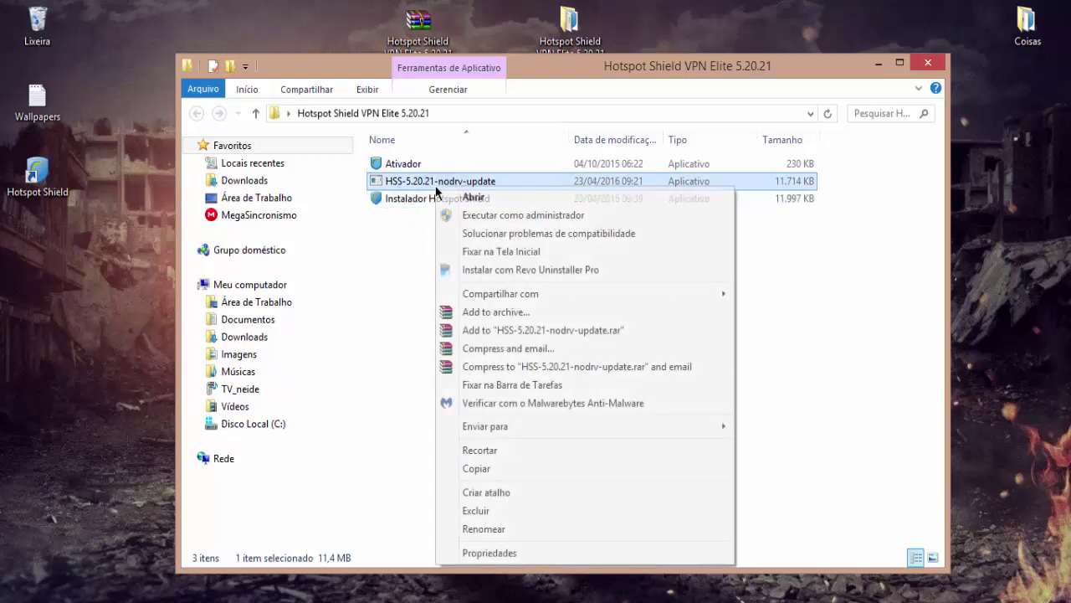
{"action": "left_click", "coordinate": [502, 215]}
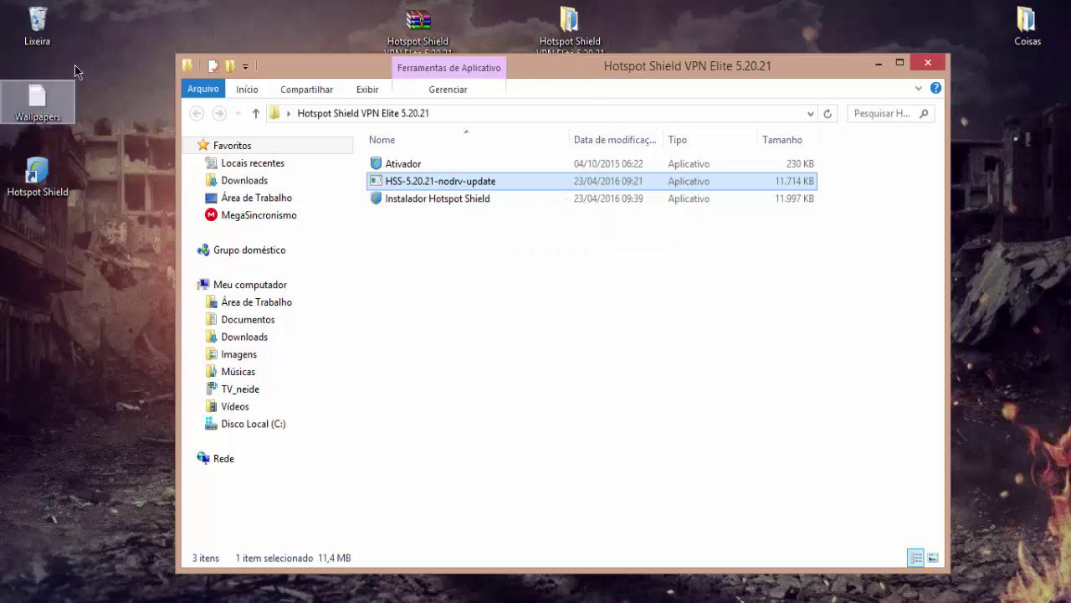
{"action": "left_click_drag", "start_coordinate": [102, 44], "coordinate": [142, 29]}
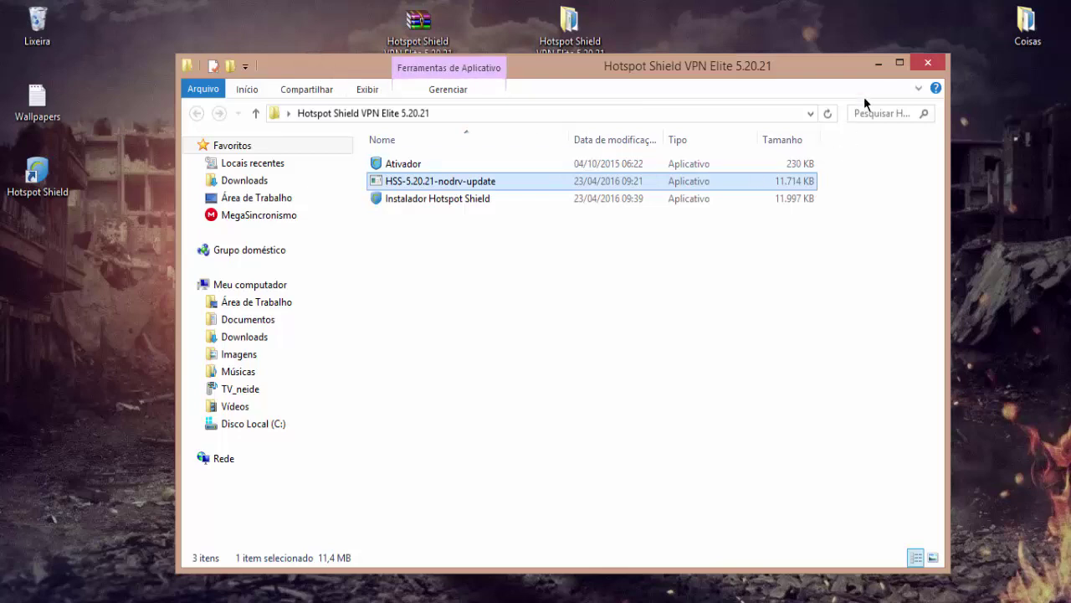
{"action": "left_click", "coordinate": [927, 63]}
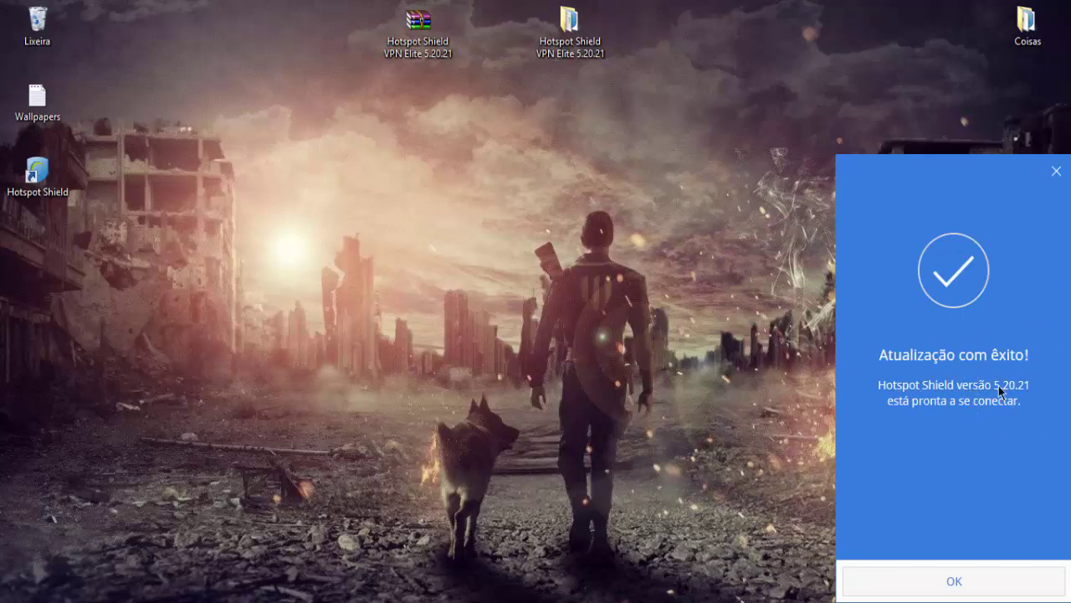
Briefly reopen and close the Hotspot Shield VPN Elite 5.20.21 folder, and acknowledge the update success message
{"action": "double_click", "coordinate": [574, 35]}
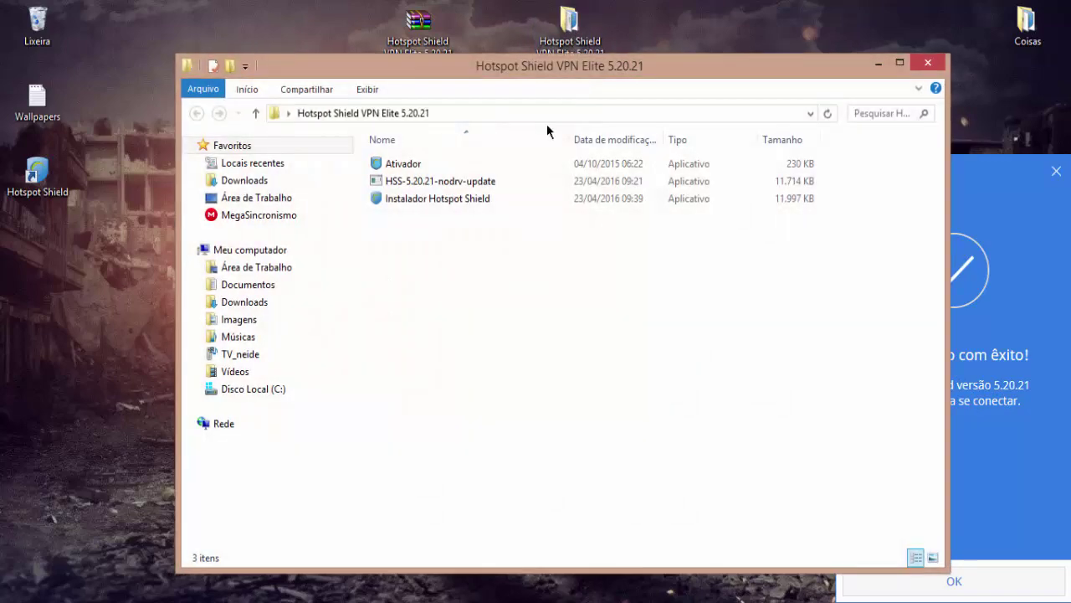
{"action": "left_click", "coordinate": [928, 64]}
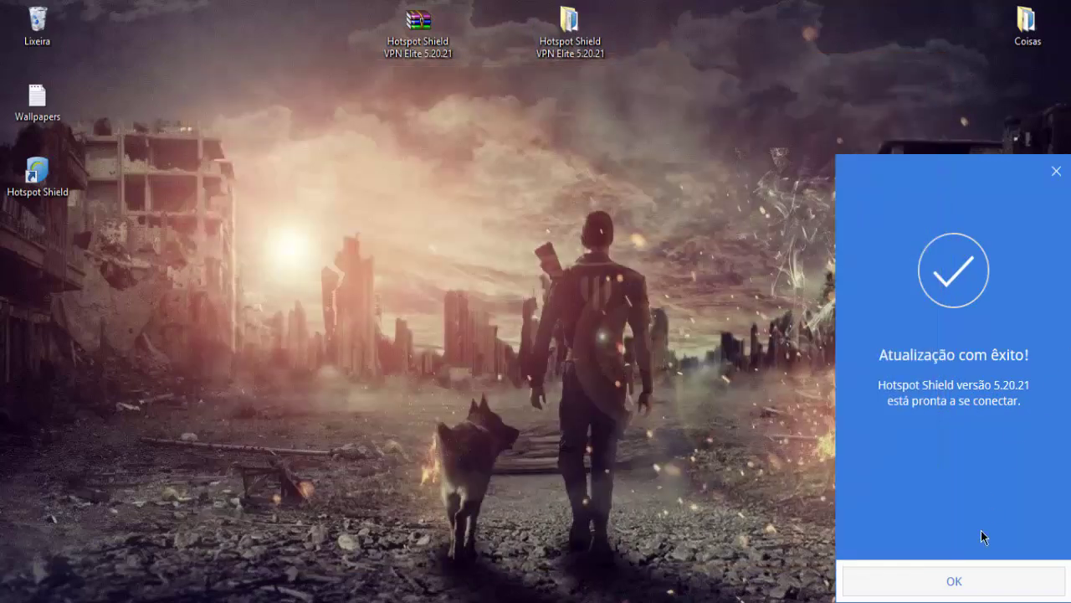
{"action": "left_click", "coordinate": [961, 579]}
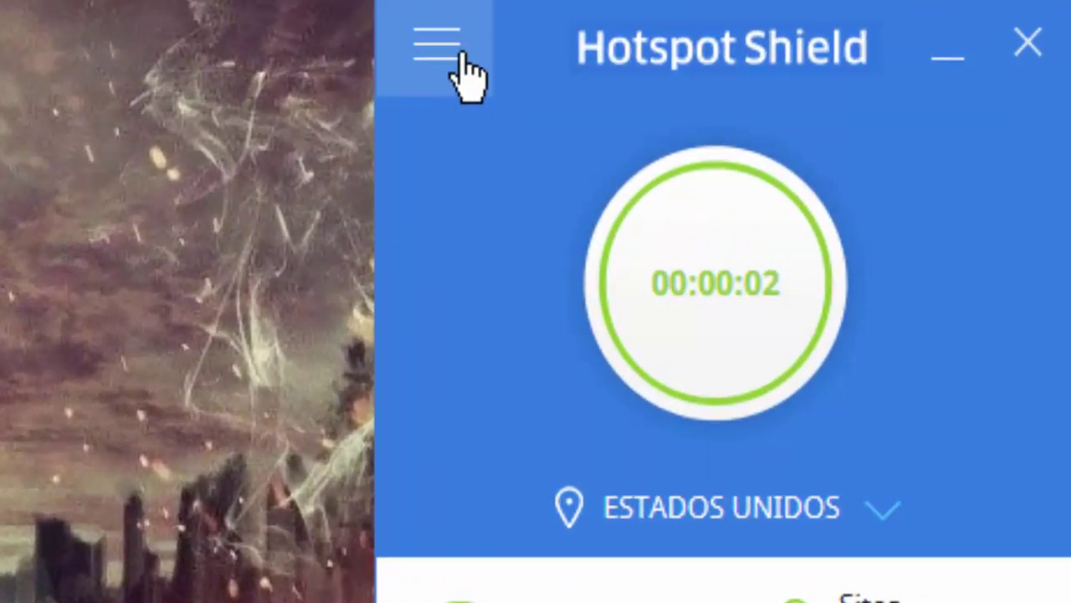
Check the account type and version in the Hotspot Shield menu, and disconnect the VPN
{"action": "left_click", "coordinate": [443, 60]}
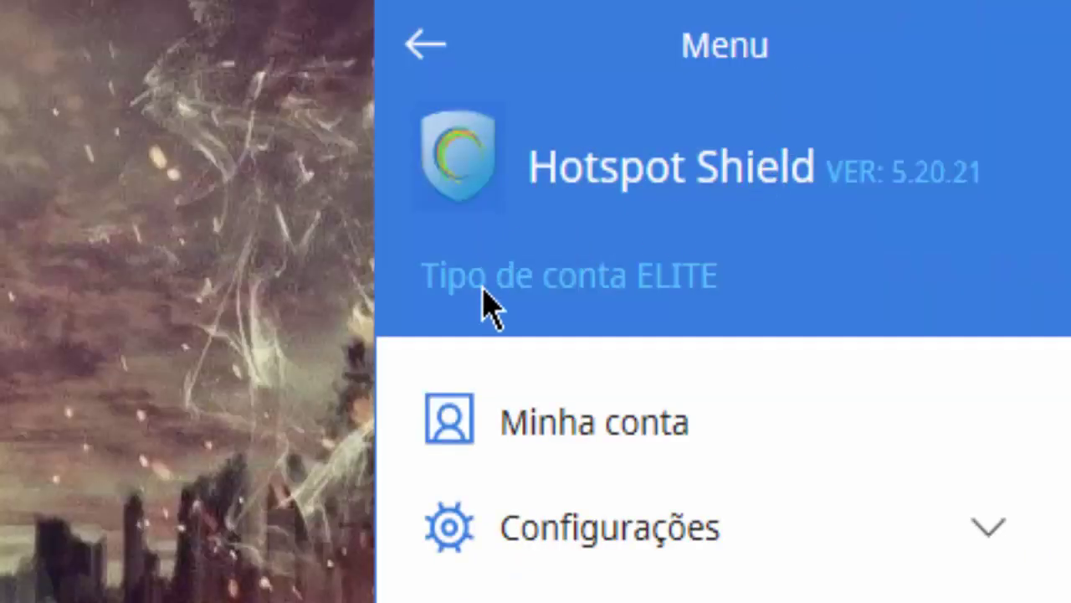
{"action": "left_click", "coordinate": [419, 41]}
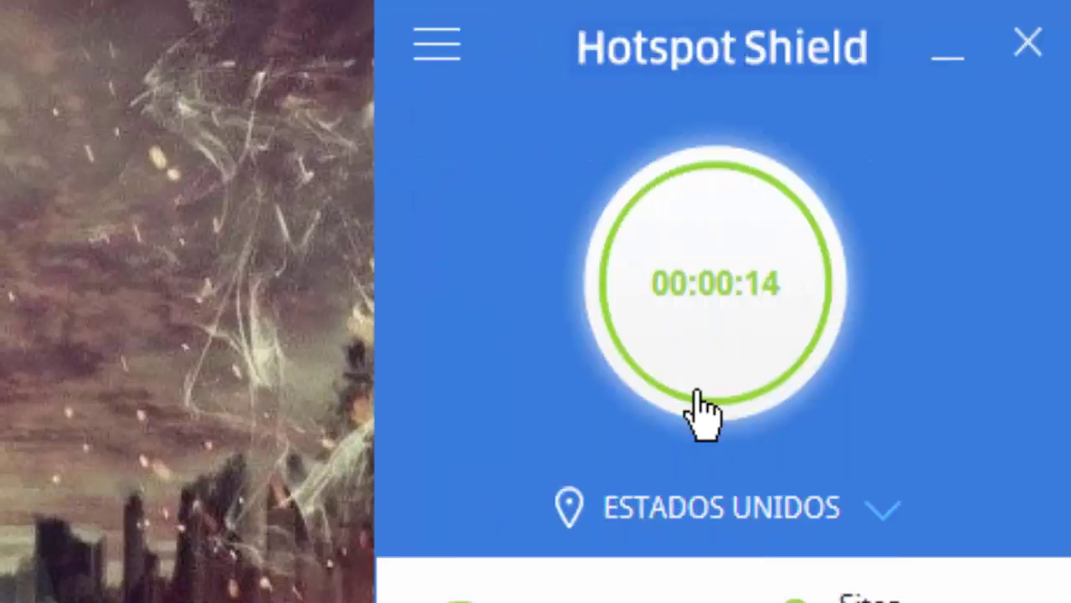
{"action": "left_click", "coordinate": [741, 270]}
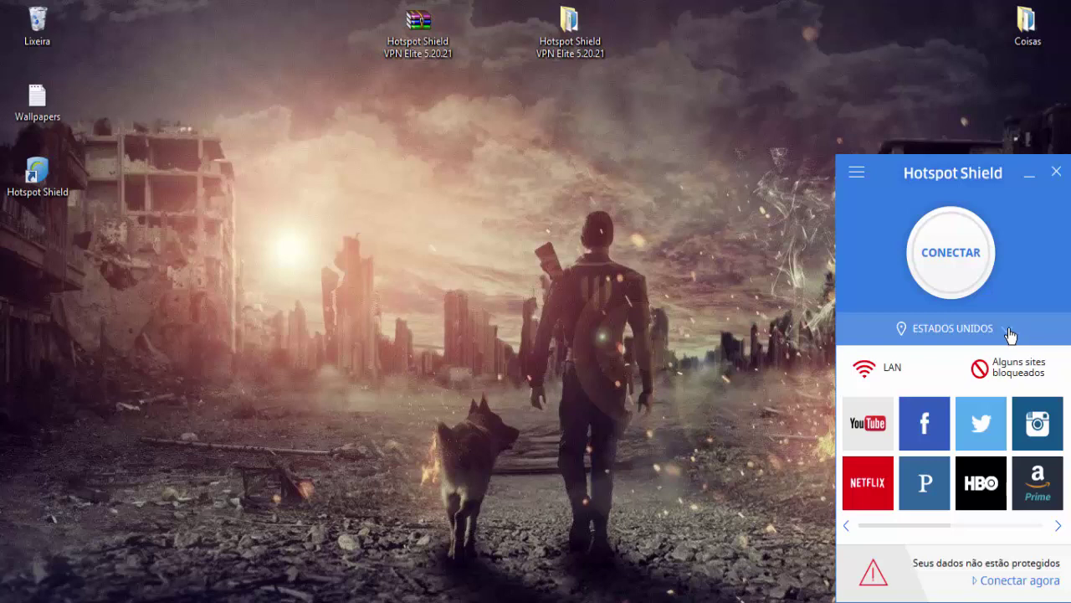
Look through the whole list of available VPN countries and close it without choosing another location
{"action": "left_click", "coordinate": [1010, 335]}
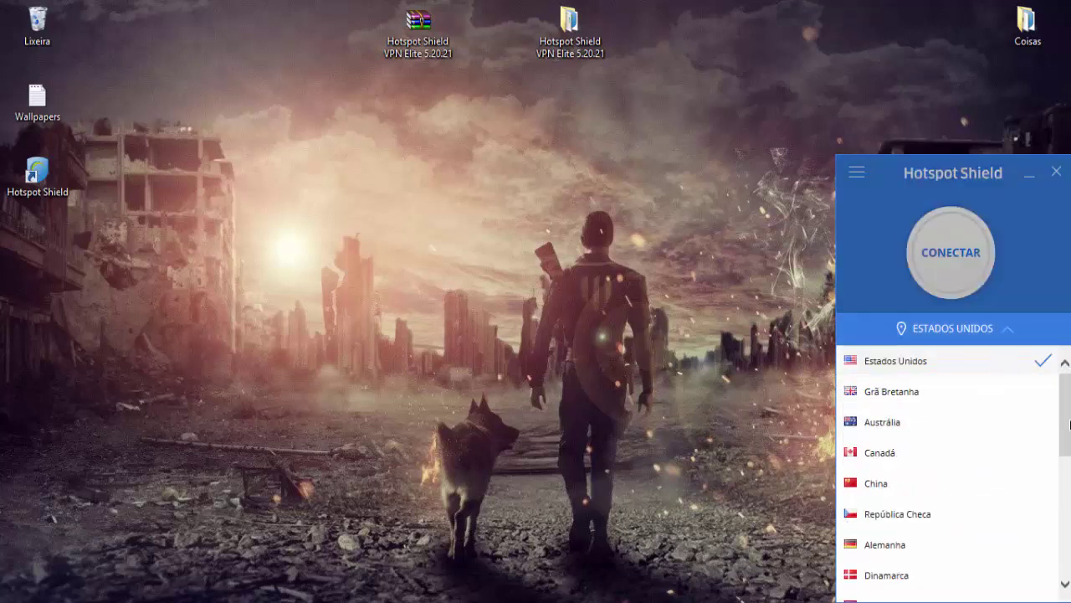
{"action": "left_click_drag", "start_coordinate": [1066, 418], "coordinate": [1066, 511]}
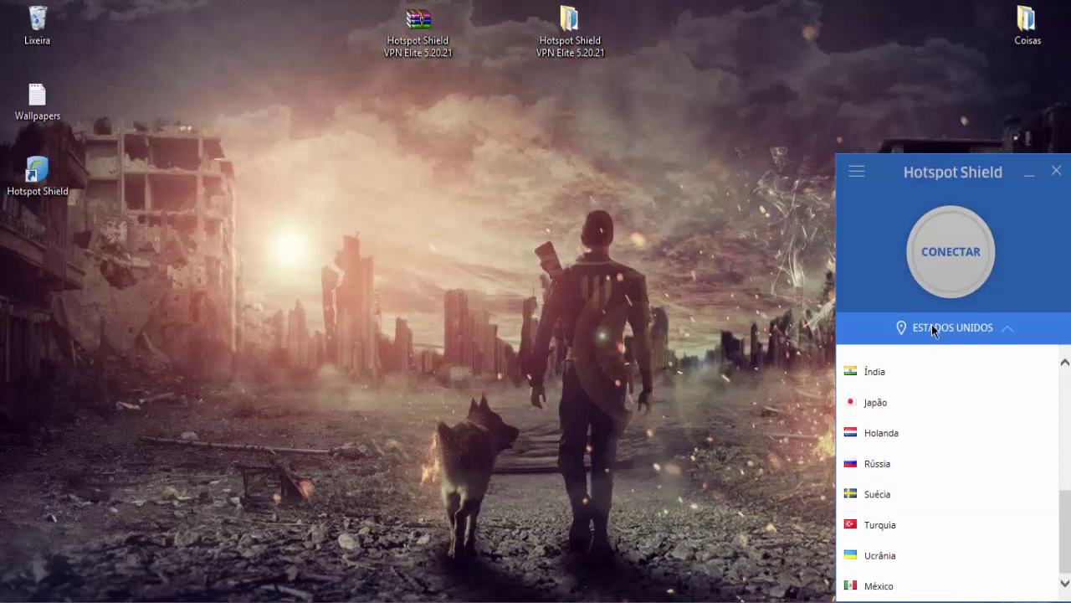
{"action": "left_click_drag", "start_coordinate": [1069, 542], "coordinate": [1068, 447]}
{"action": "left_click", "coordinate": [1009, 332]}
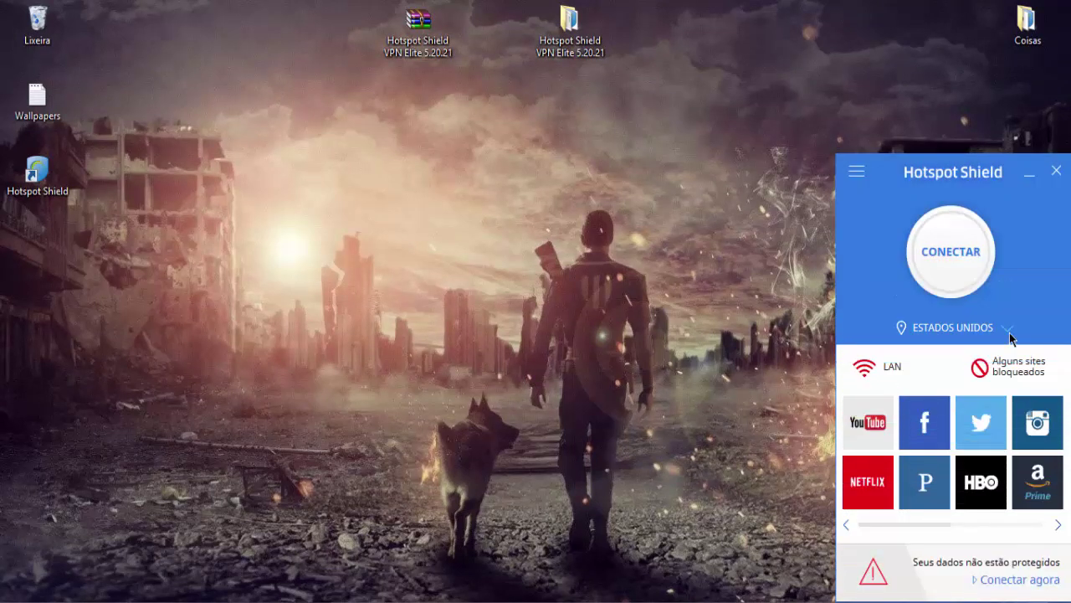